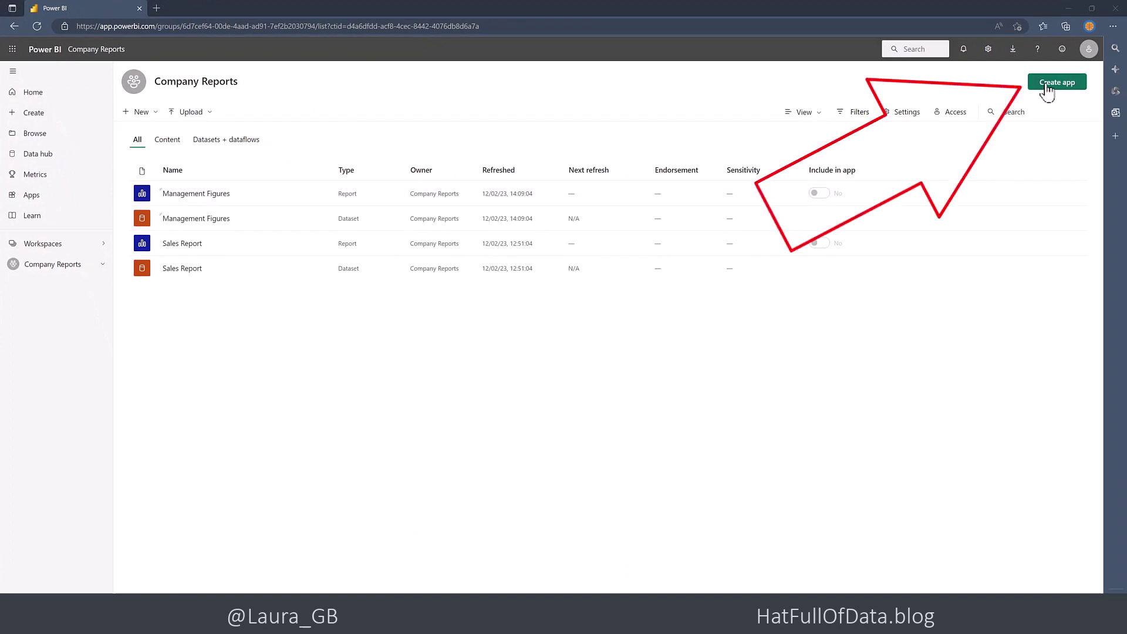
Step: Start creating an app from the workspace and enter the description 'Short description'
{"action": "left_click", "coordinate": [1048, 88]}
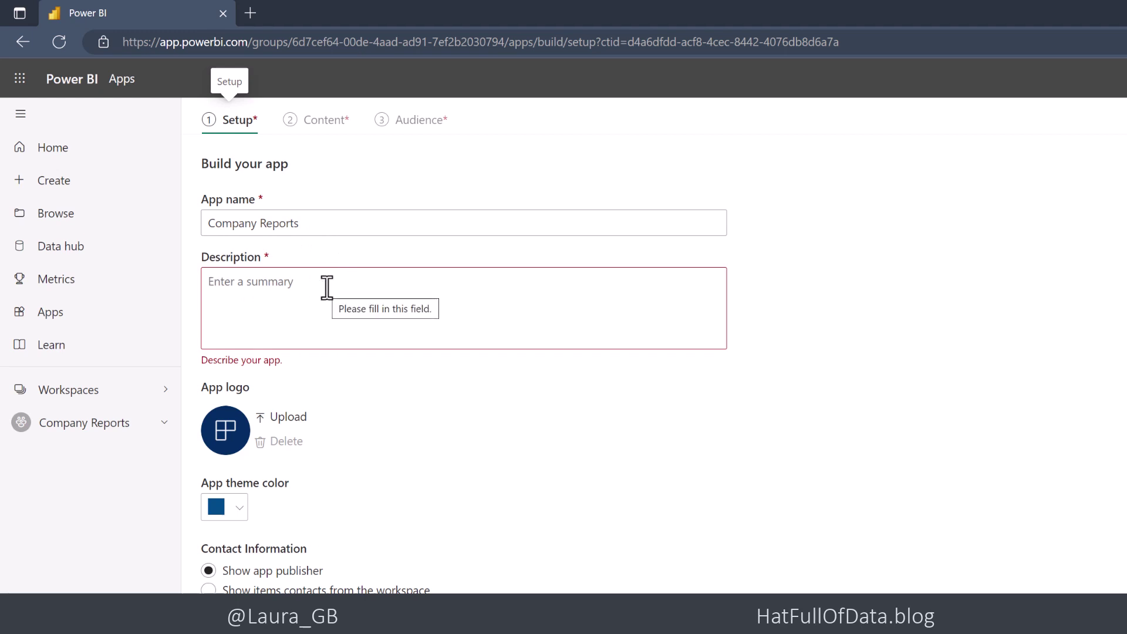
{"action": "left_click", "coordinate": [300, 288]}
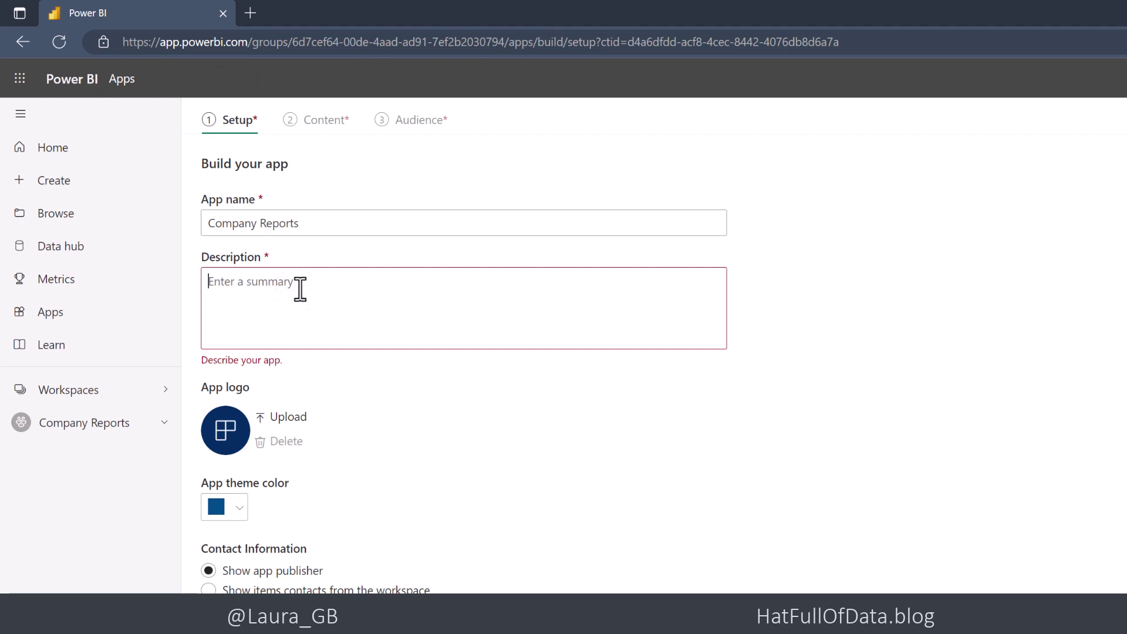
{"action": "type", "text": "Short de"}
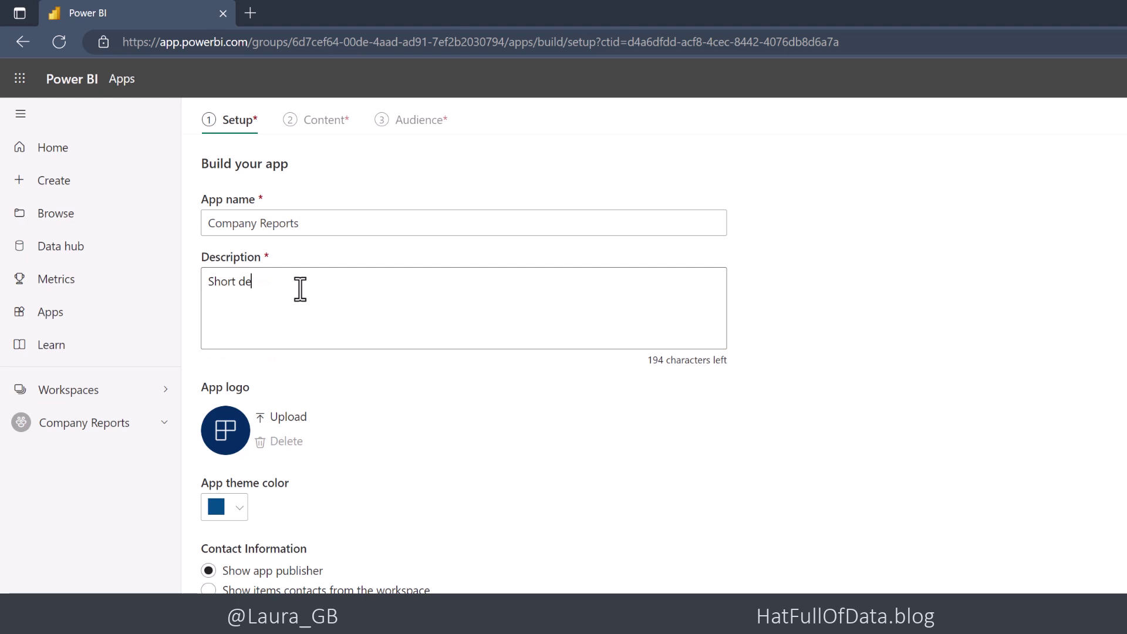
{"action": "type", "text": "scription"}
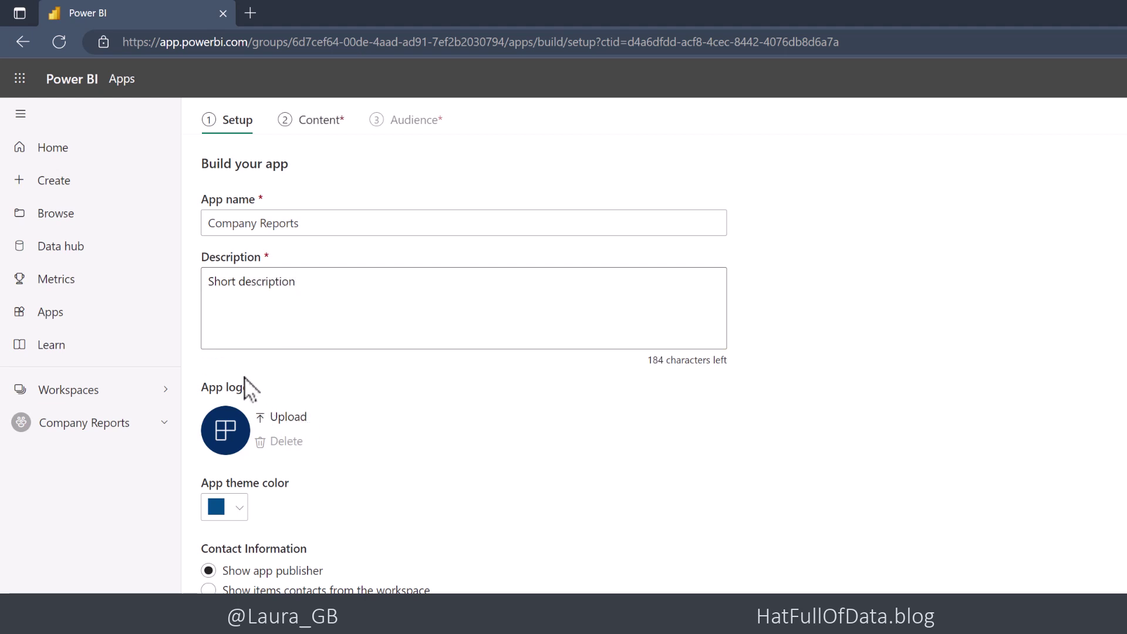
Step: Upload money bank.png as the app logo and set the app theme colour to dark navy
{"action": "left_click", "coordinate": [287, 418]}
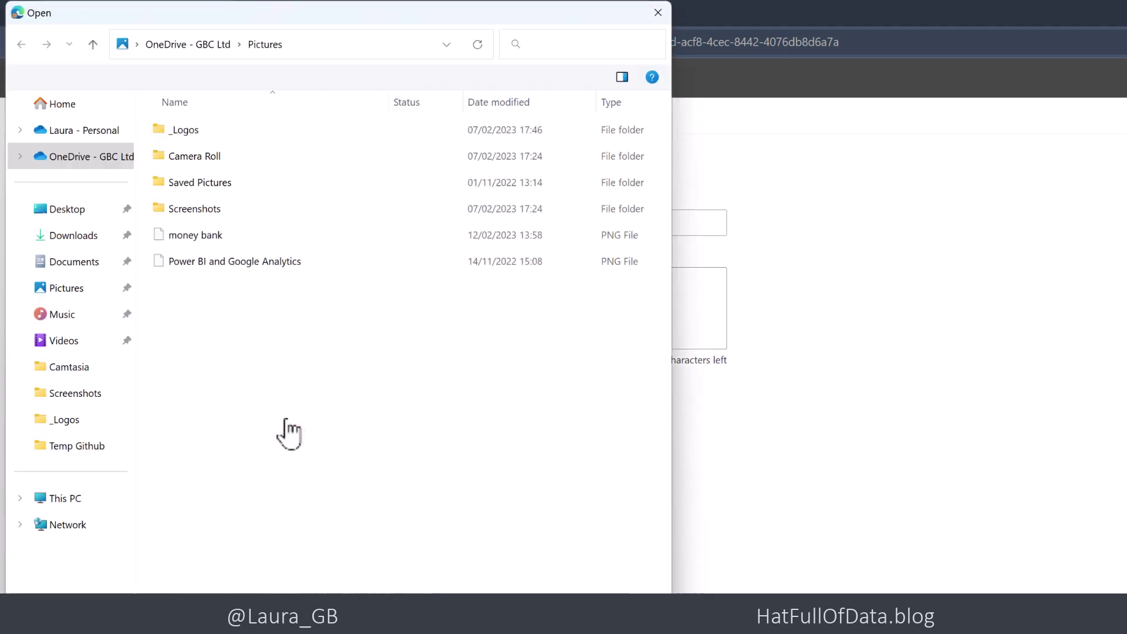
{"action": "double_click", "coordinate": [185, 235]}
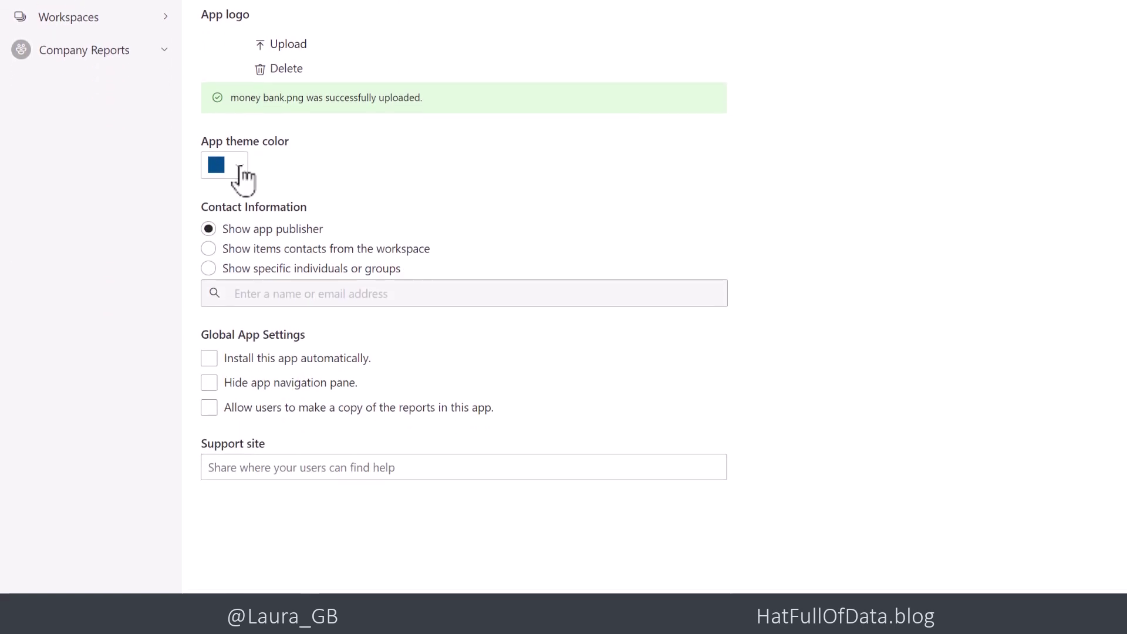
{"action": "left_click", "coordinate": [240, 171]}
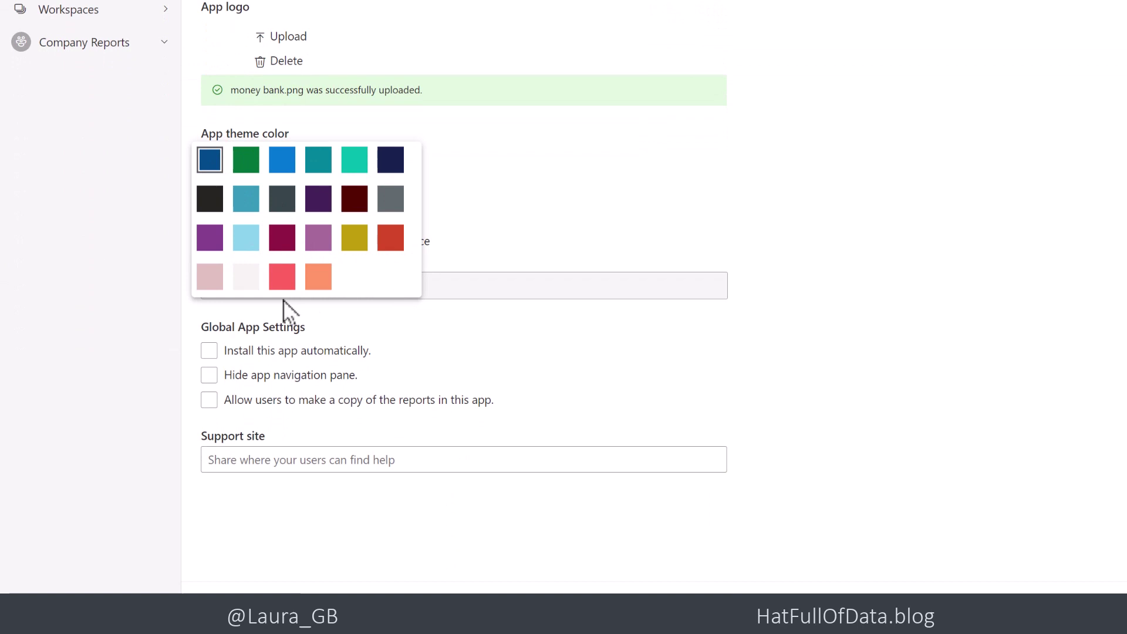
{"action": "left_click", "coordinate": [396, 167]}
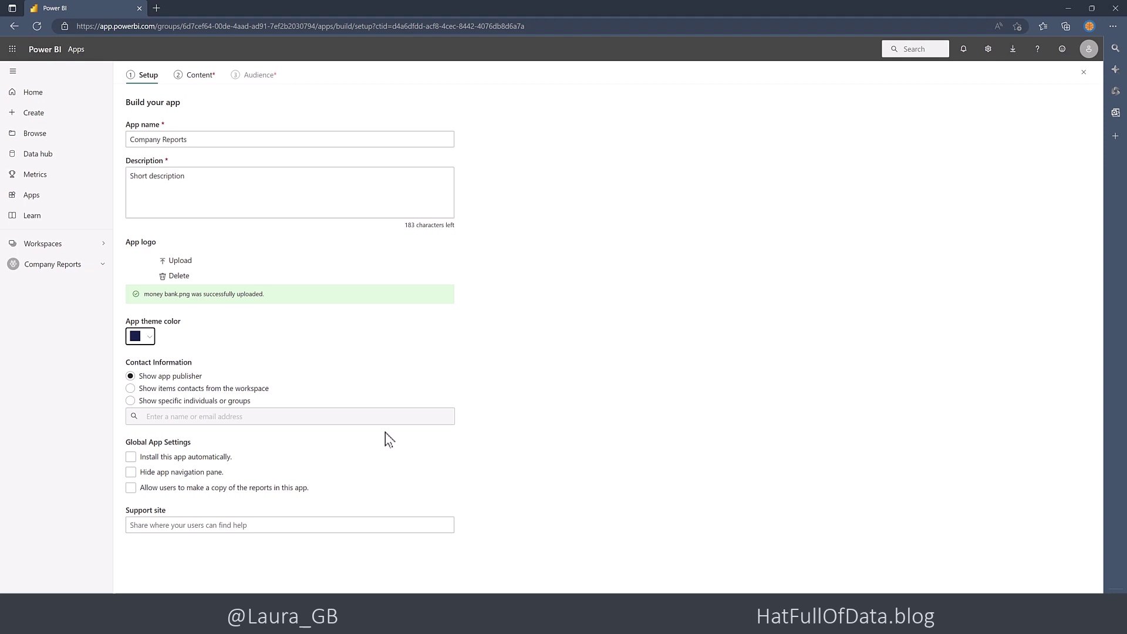
Step: Add the Management Figures and Sales Report reports to the app content and preview Sales Report's pages
{"action": "left_click", "coordinate": [197, 82]}
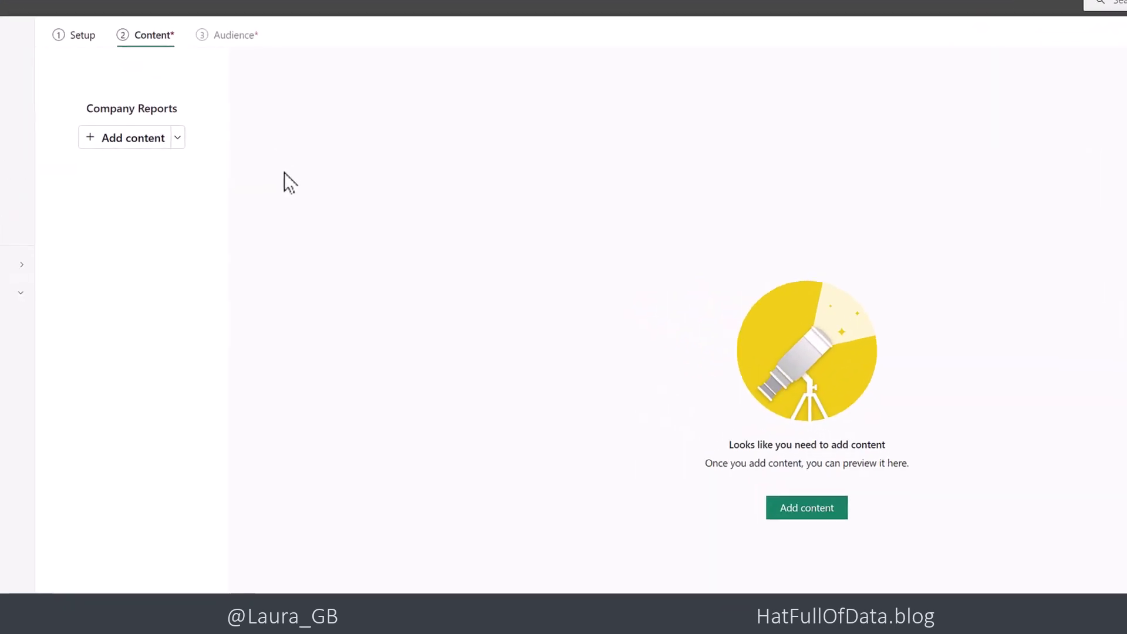
{"action": "left_click", "coordinate": [111, 141]}
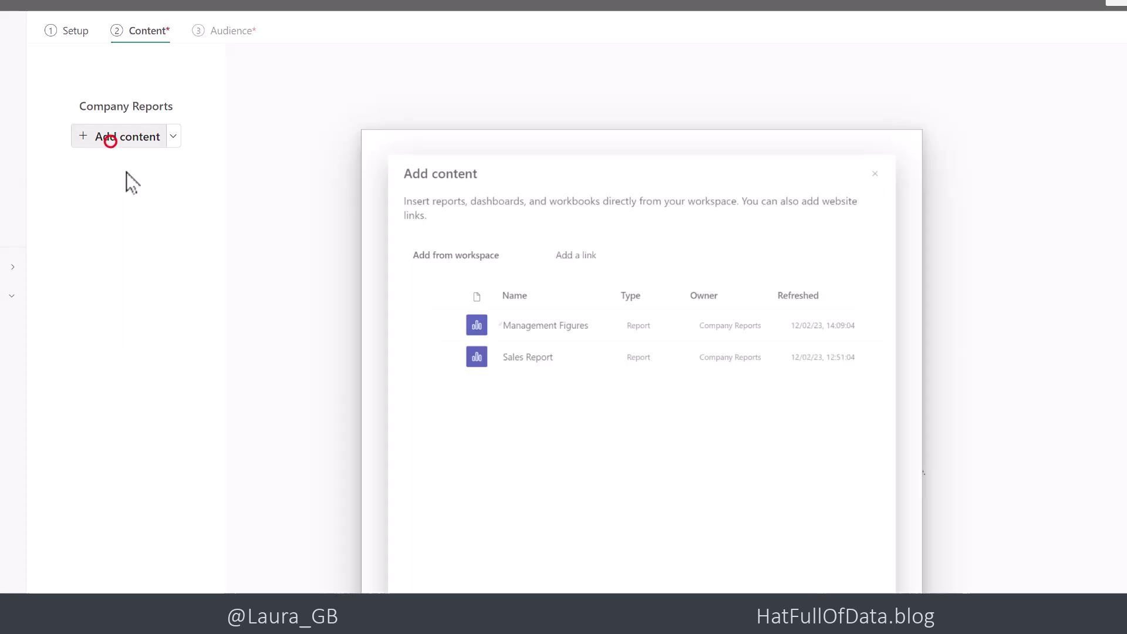
{"action": "left_click", "coordinate": [426, 318]}
{"action": "left_click", "coordinate": [425, 353]}
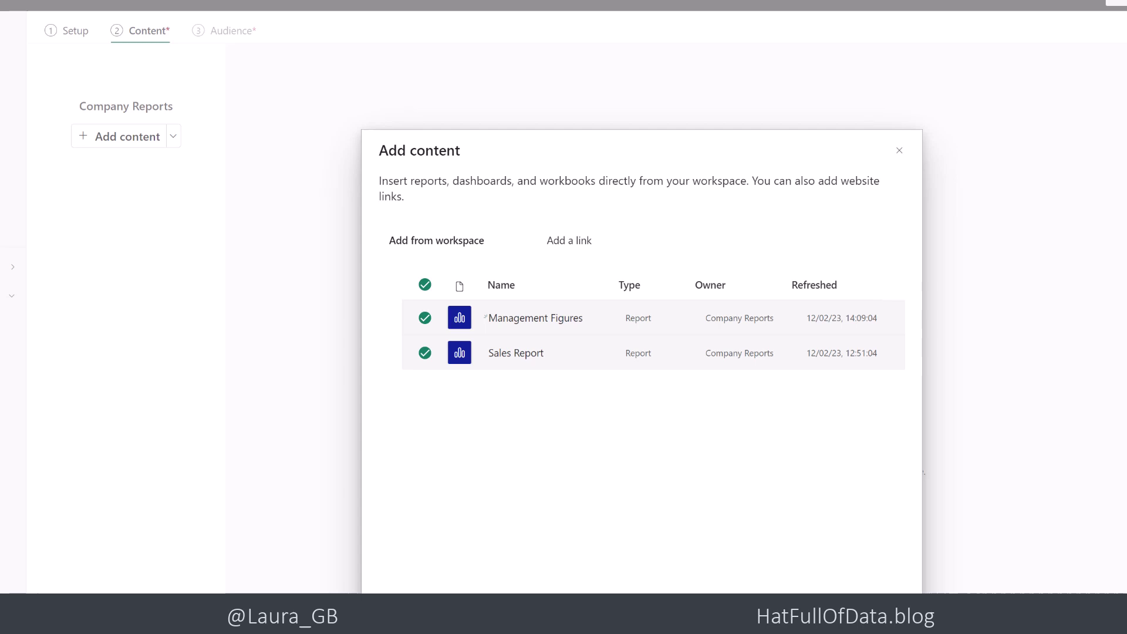
{"action": "key", "text": "Return"}
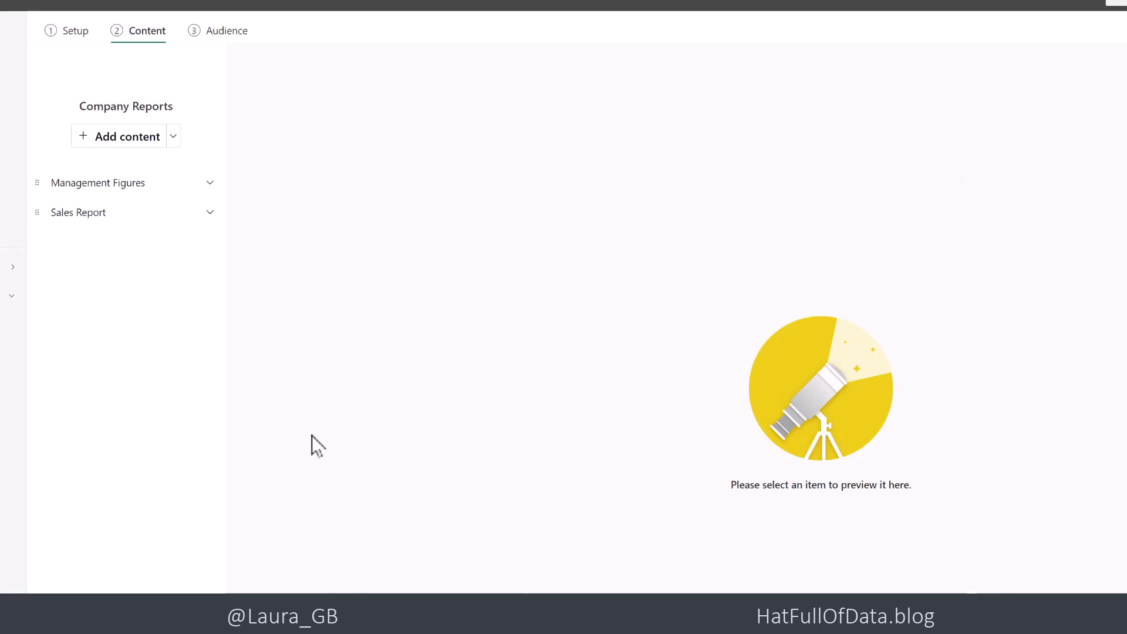
{"action": "left_click", "coordinate": [82, 217]}
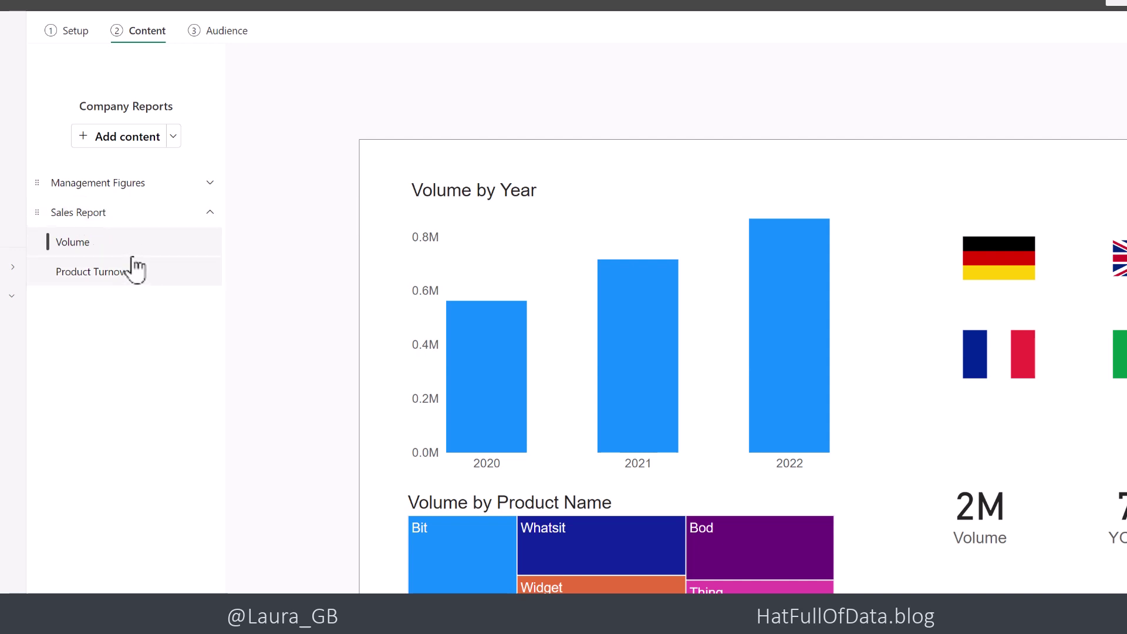
Step: On the Audience step, rename the default audience to Management
{"action": "left_click", "coordinate": [223, 34]}
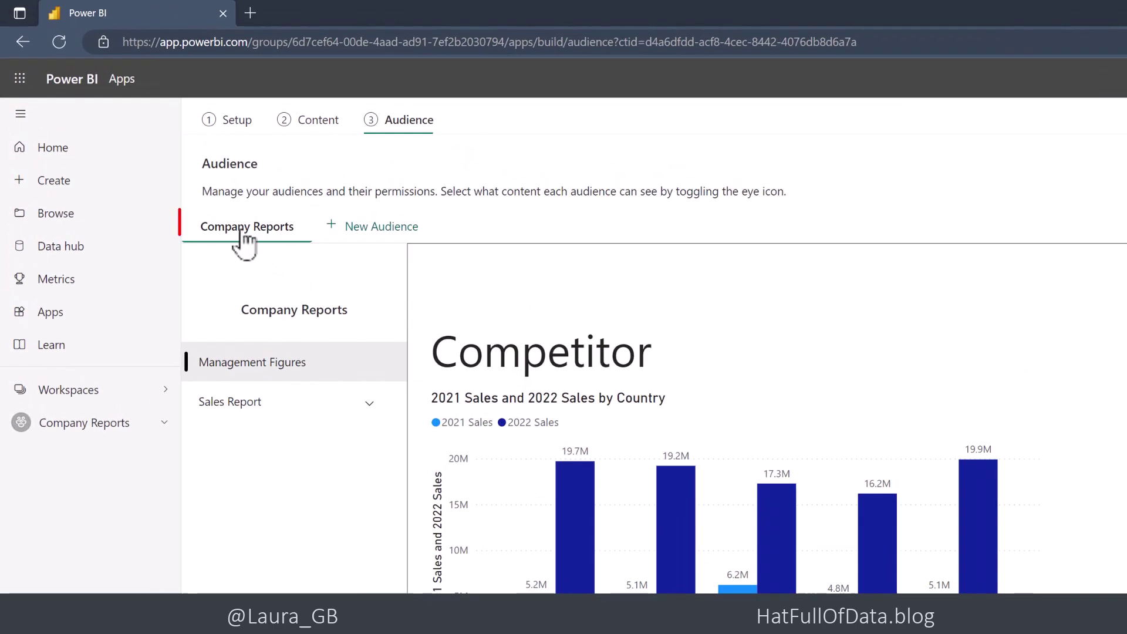
{"action": "right_click", "coordinate": [242, 231]}
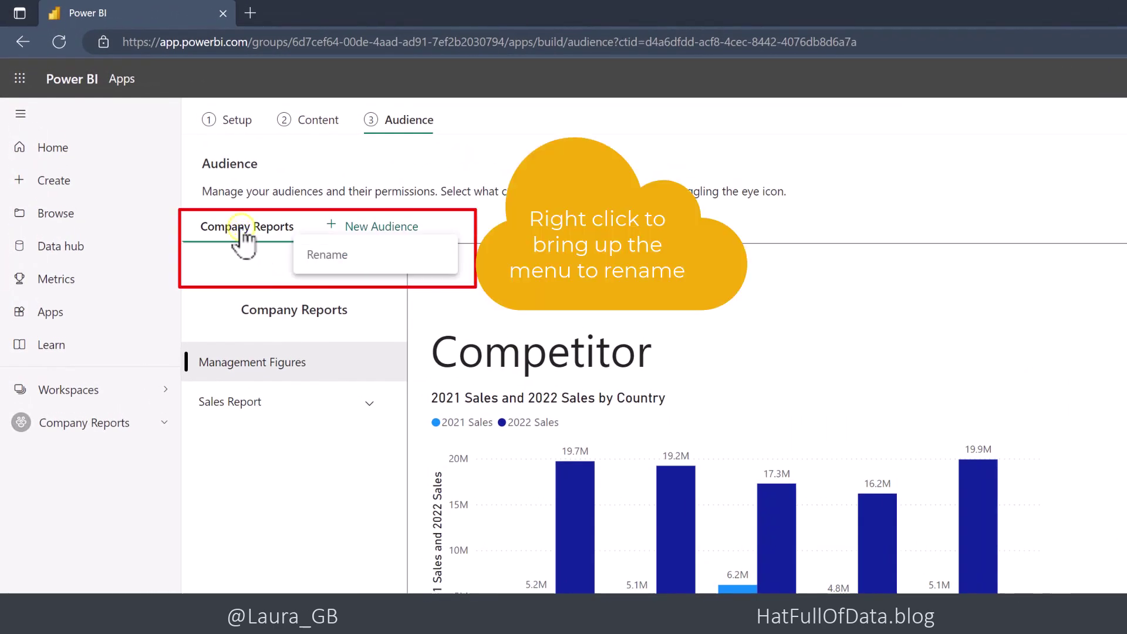
{"action": "left_click", "coordinate": [305, 258]}
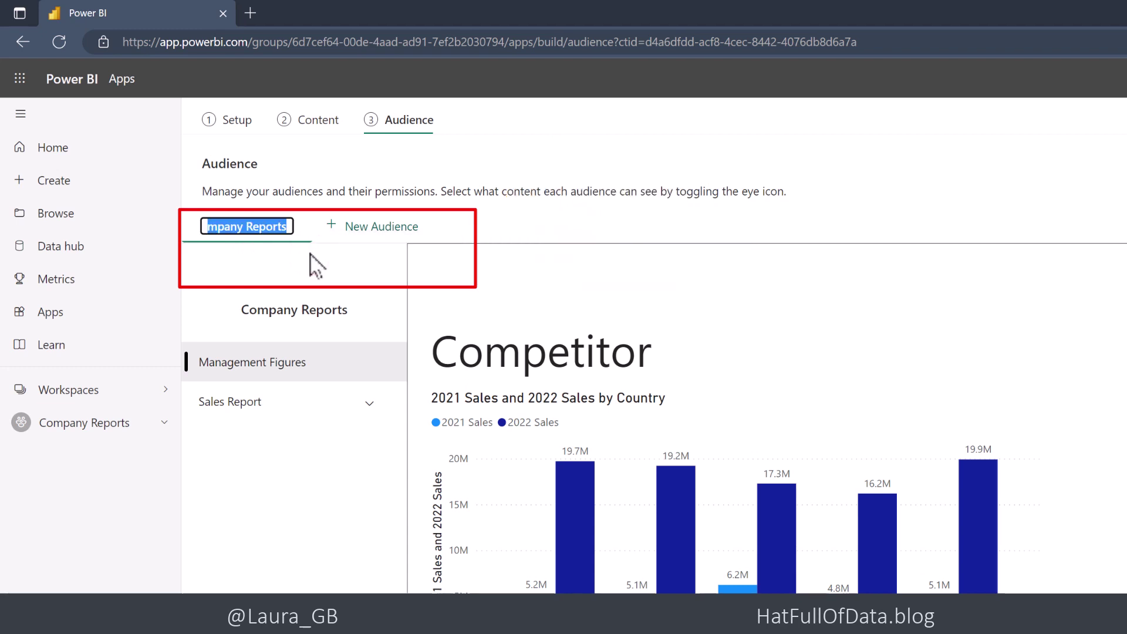
{"action": "type", "text": "Management"}
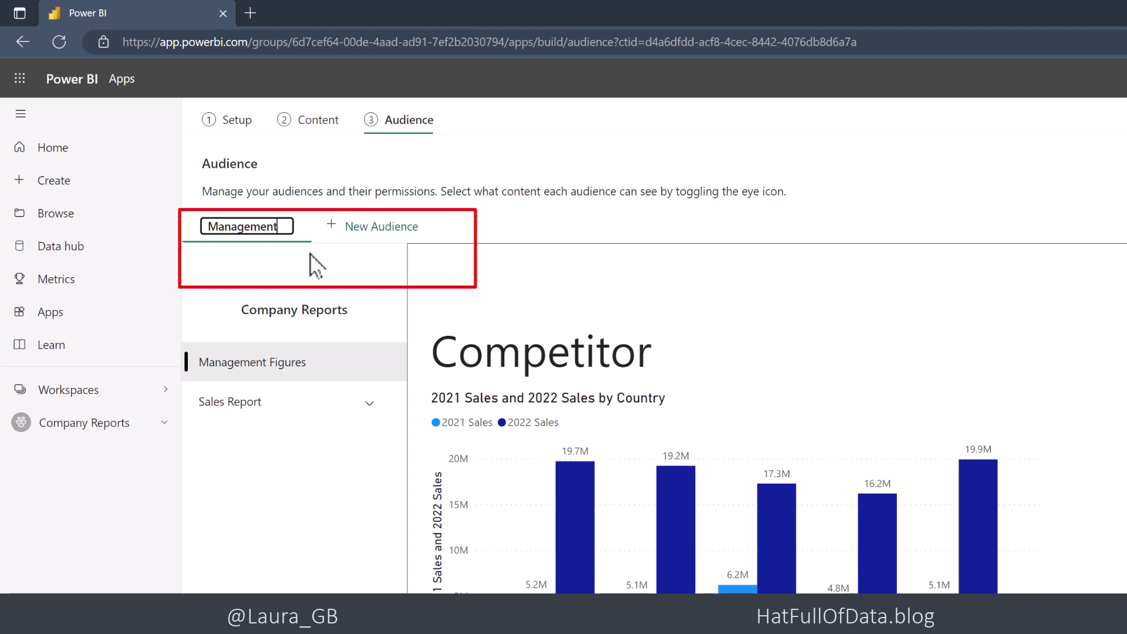
{"action": "key", "text": "Return"}
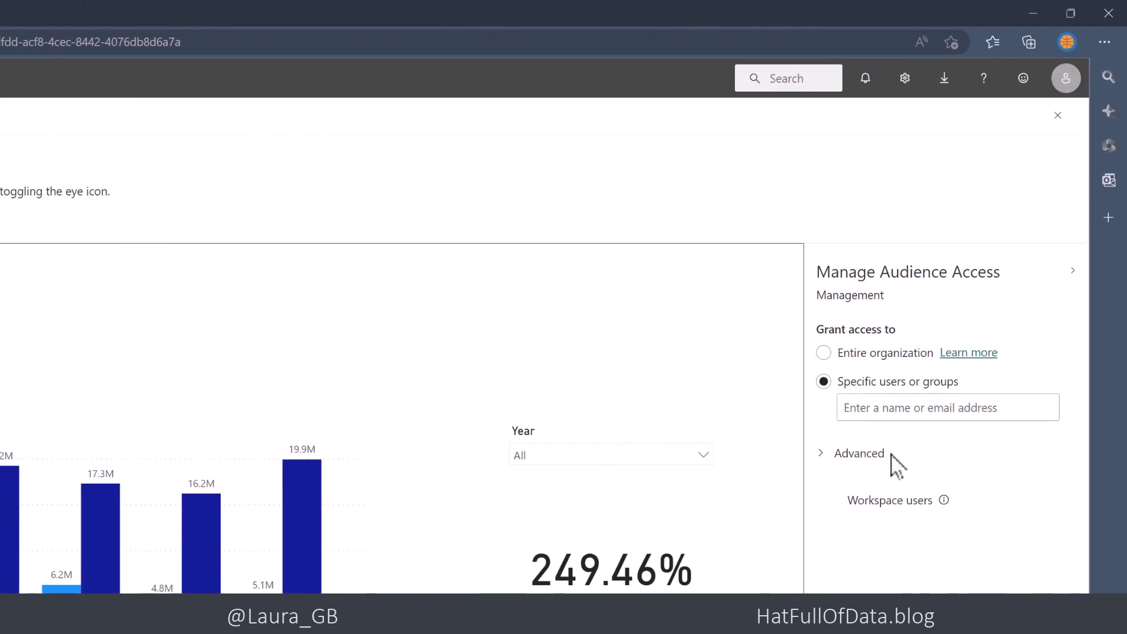
Step: Grant the Management audience access to the Management group only
{"action": "left_click", "coordinate": [877, 411]}
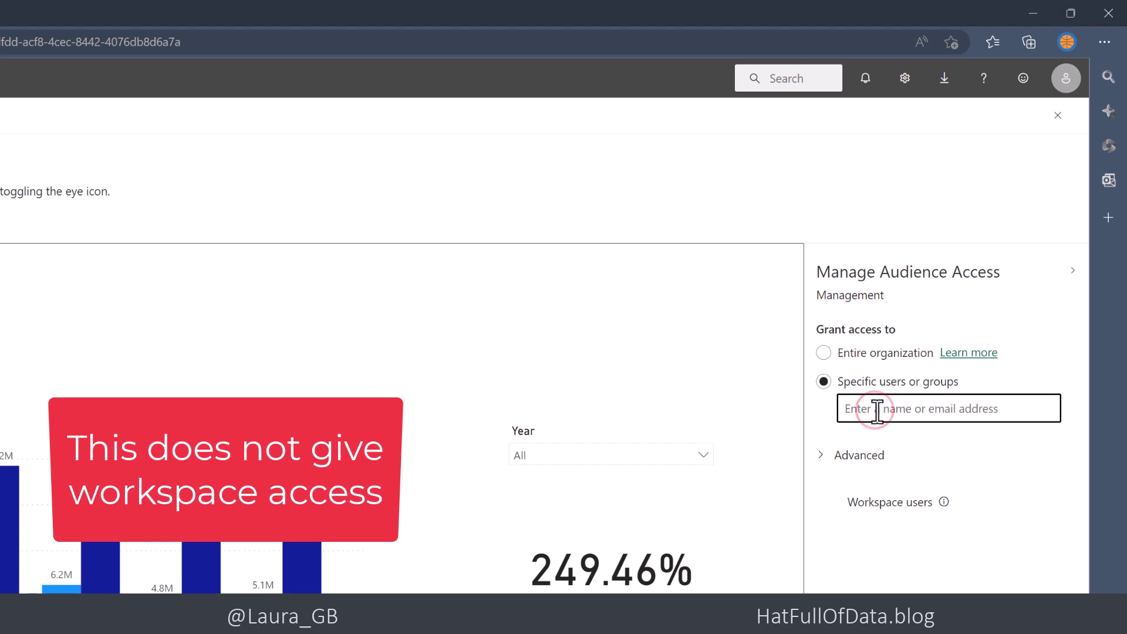
{"action": "type", "text": "Man"}
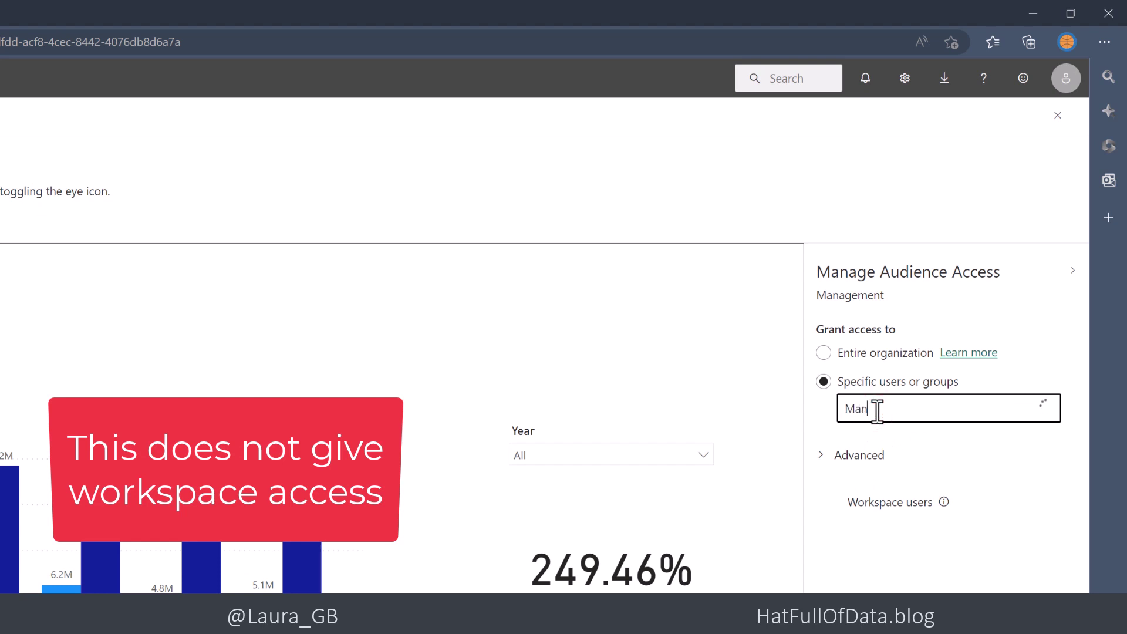
{"action": "type", "text": "a"}
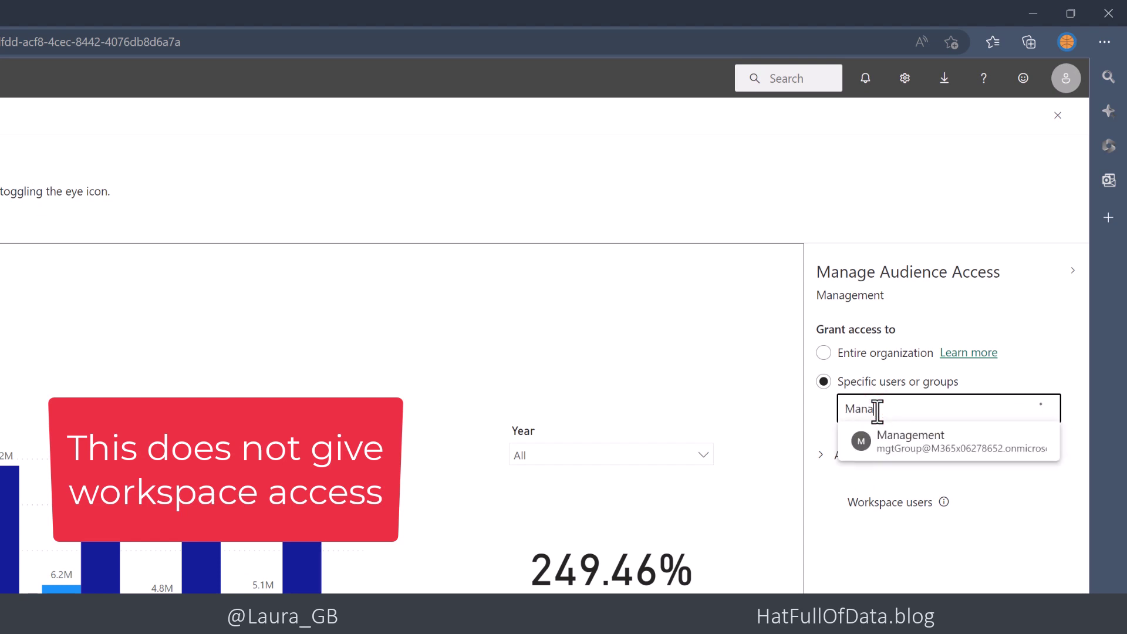
{"action": "left_click", "coordinate": [907, 450]}
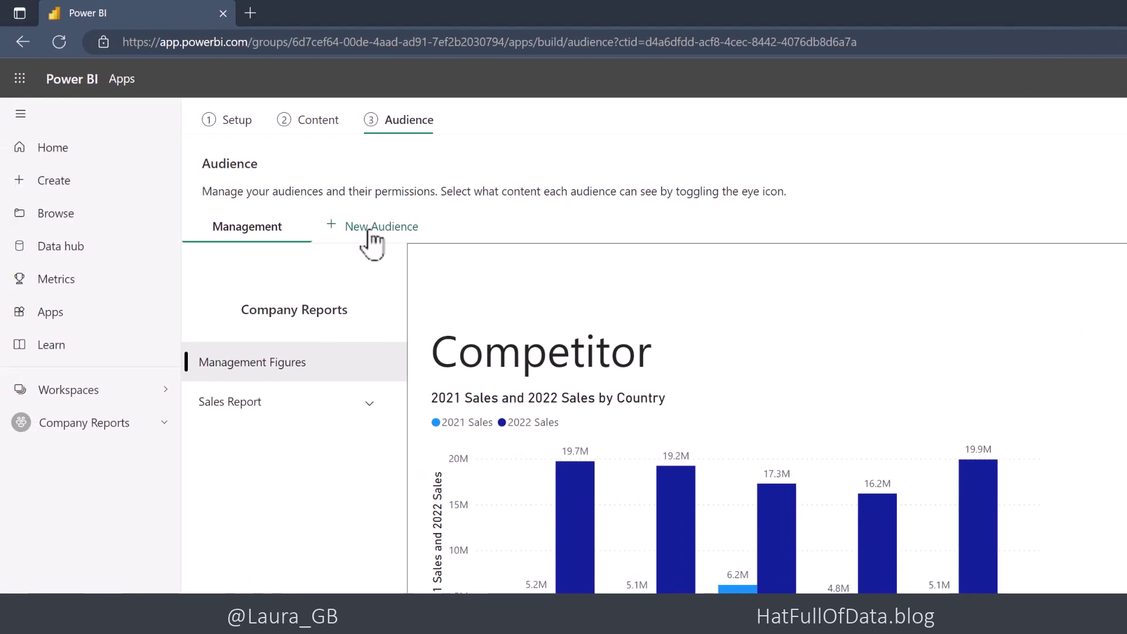
Step: Create a new audience named 'All Company' with entire-organization access and Management Figures hidden
{"action": "left_click", "coordinate": [351, 228]}
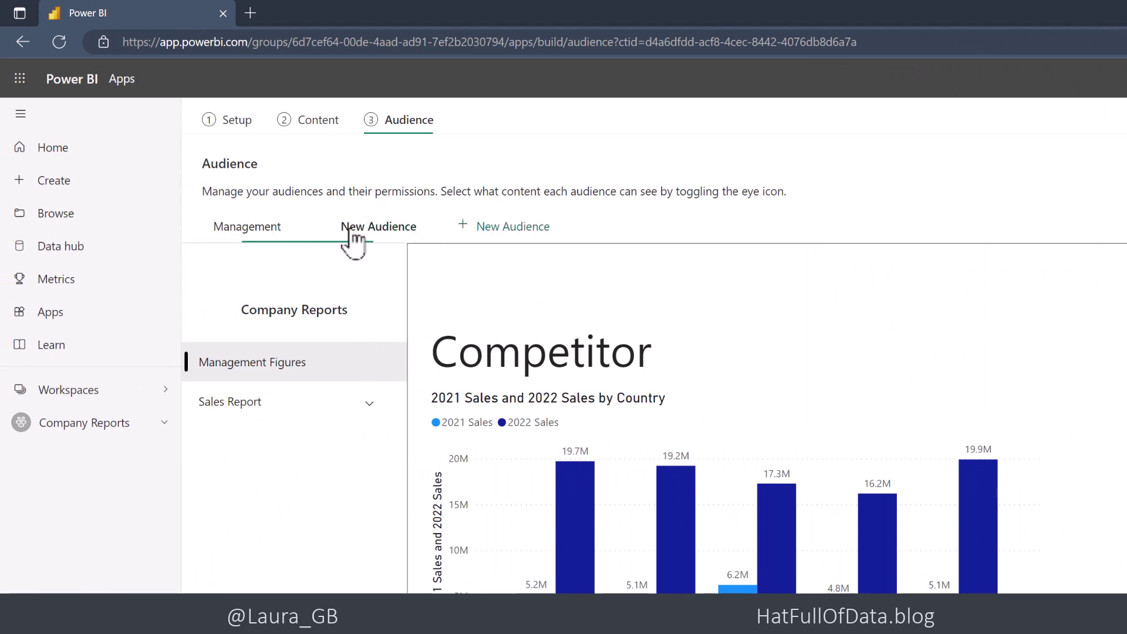
{"action": "left_click", "coordinate": [361, 227]}
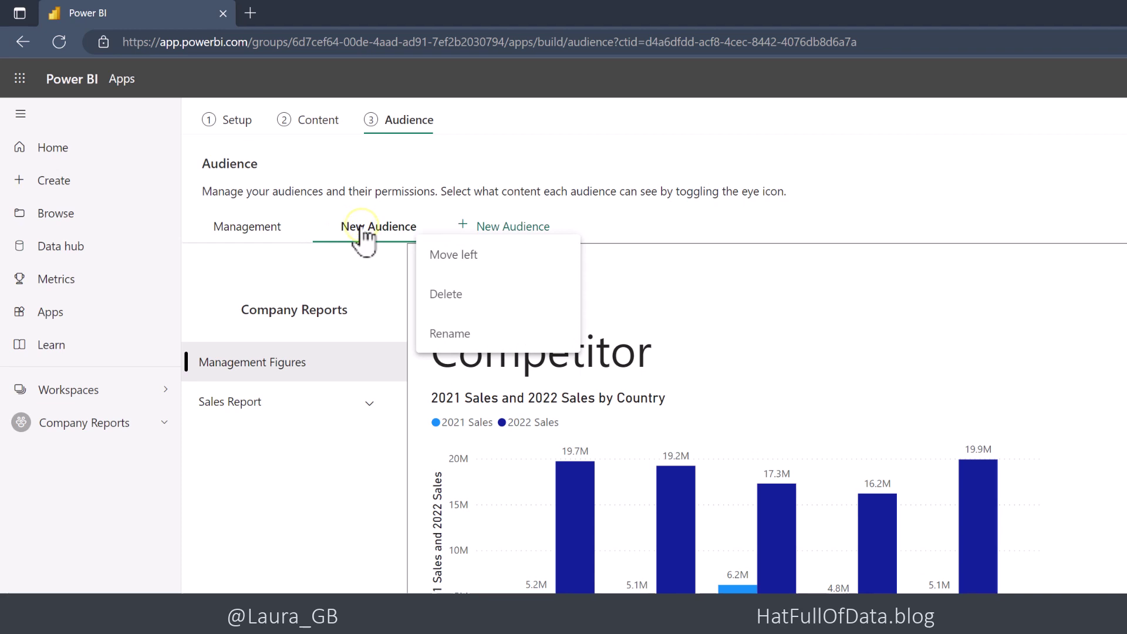
{"action": "left_click", "coordinate": [464, 332]}
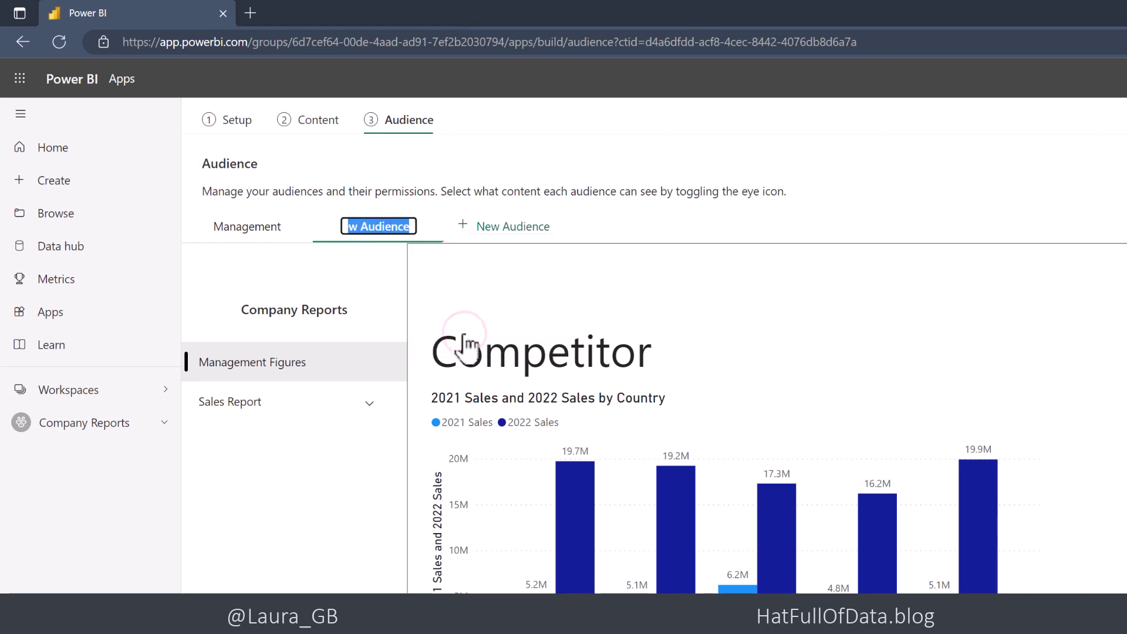
{"action": "type", "text": "All Com"}
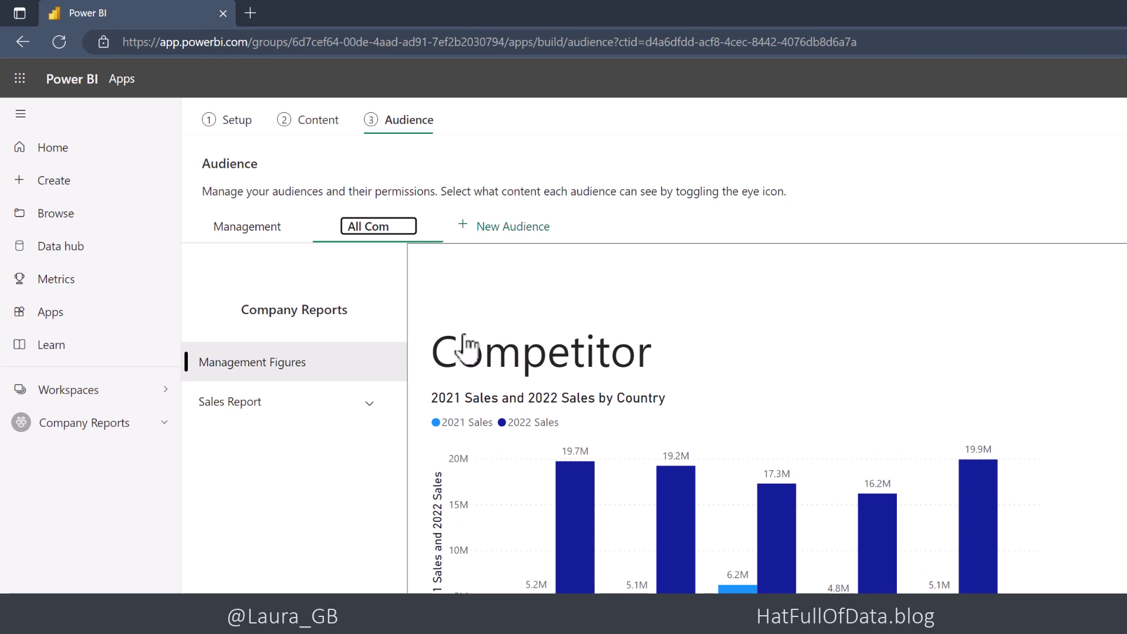
{"action": "type", "text": "pany"}
{"action": "key", "text": "Return"}
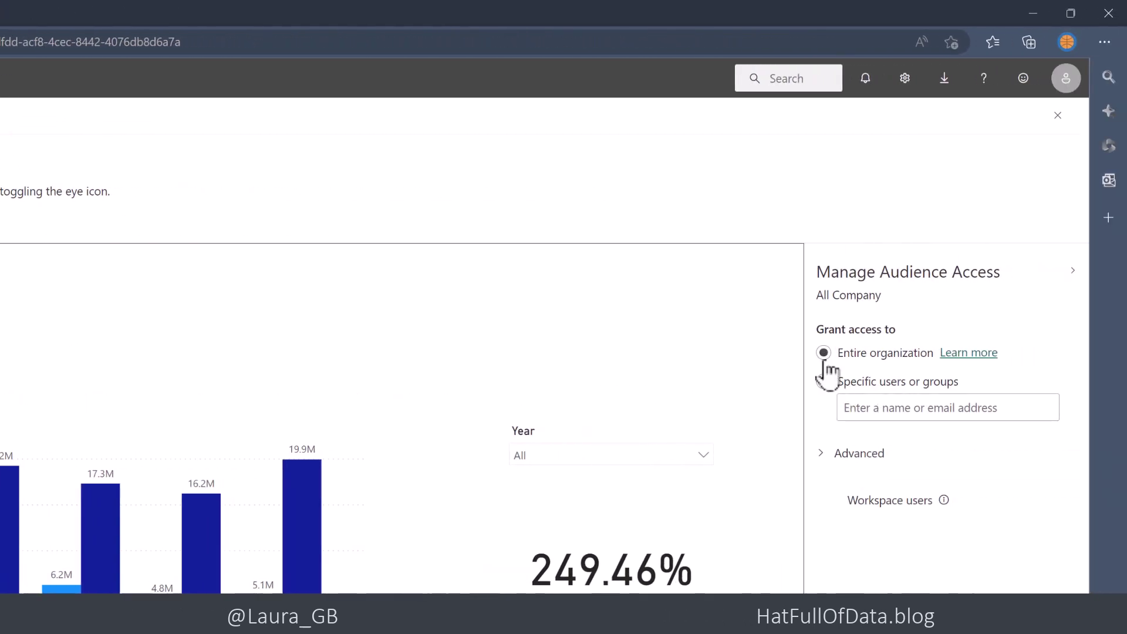
{"action": "left_click", "coordinate": [824, 352]}
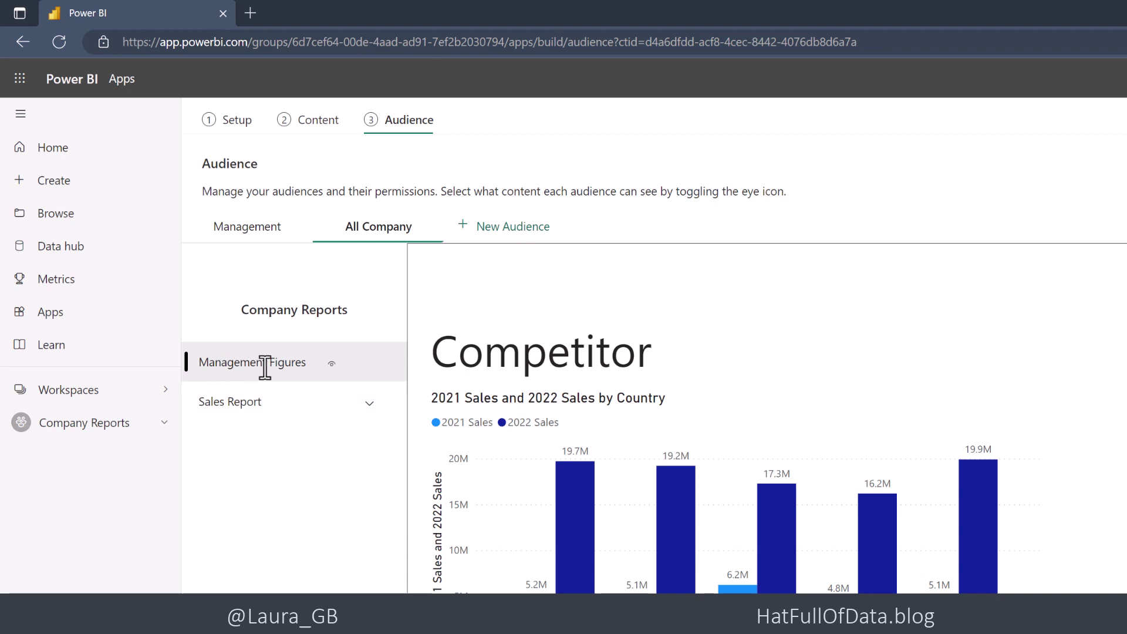
{"action": "left_click", "coordinate": [331, 365]}
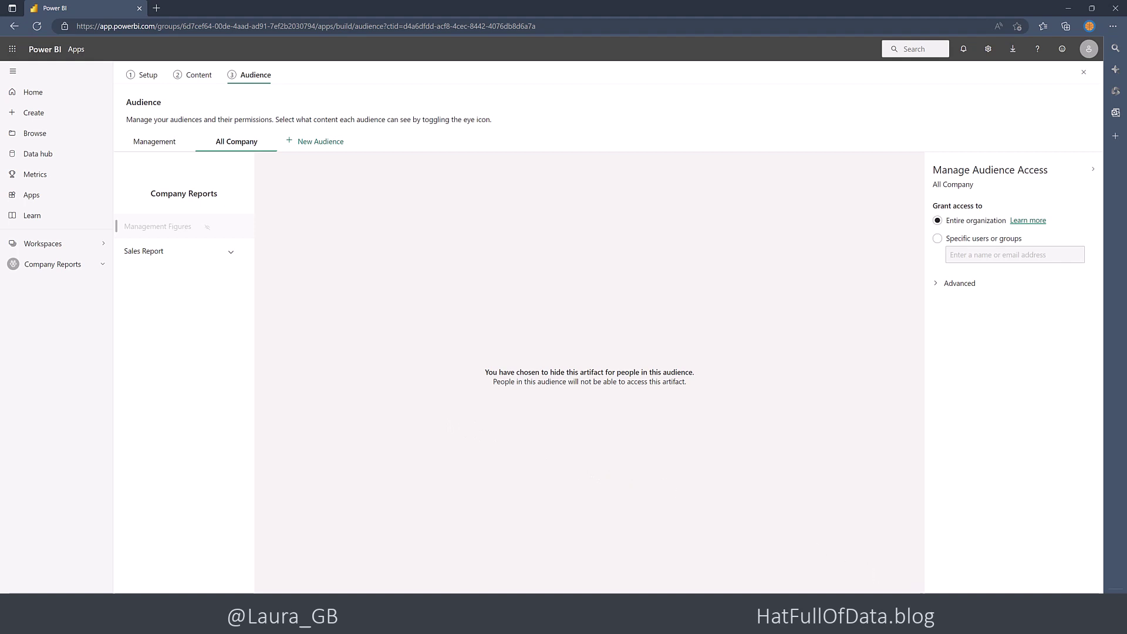
Step: Publish the Company Reports app, confirm publishing, and copy the app link
{"action": "left_click", "coordinate": [764, 605]}
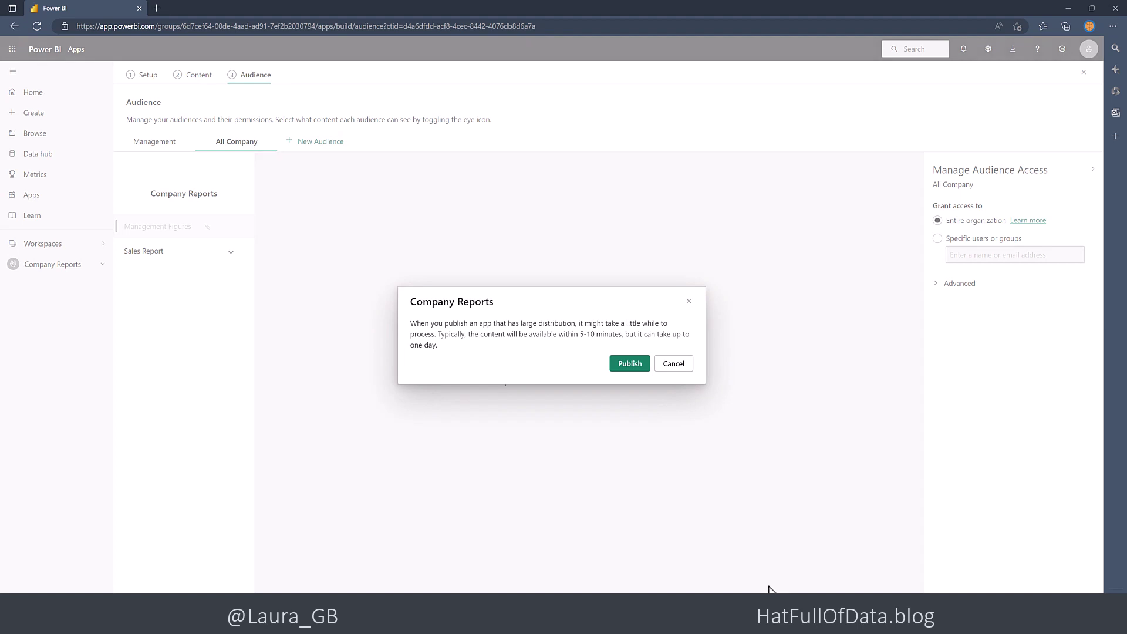
{"action": "left_click", "coordinate": [629, 364]}
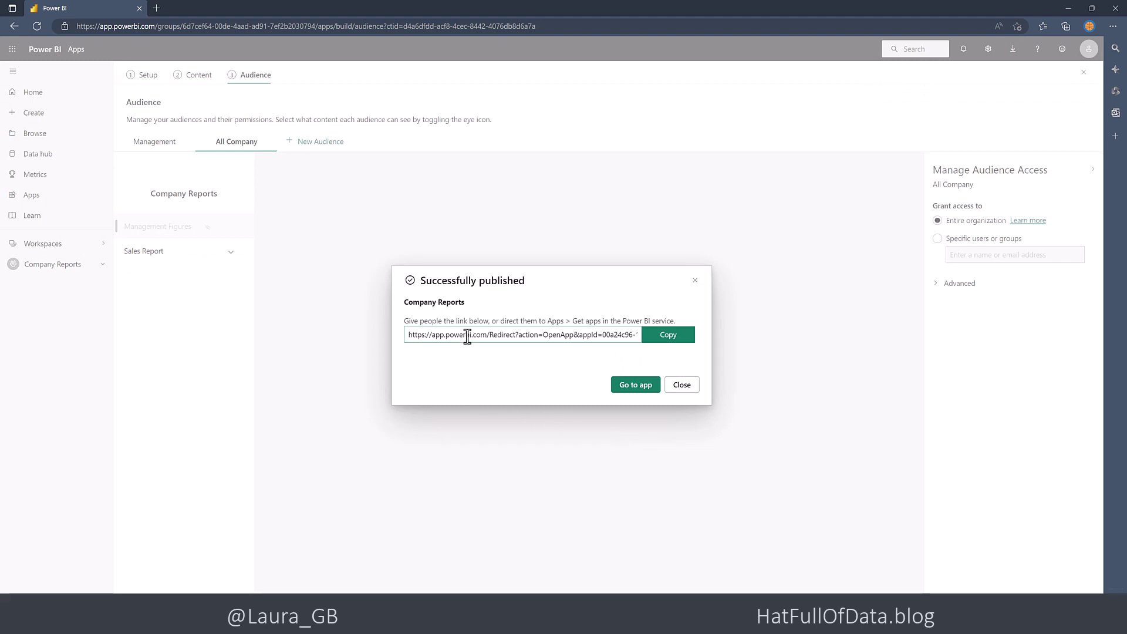
{"action": "left_click", "coordinate": [672, 347]}
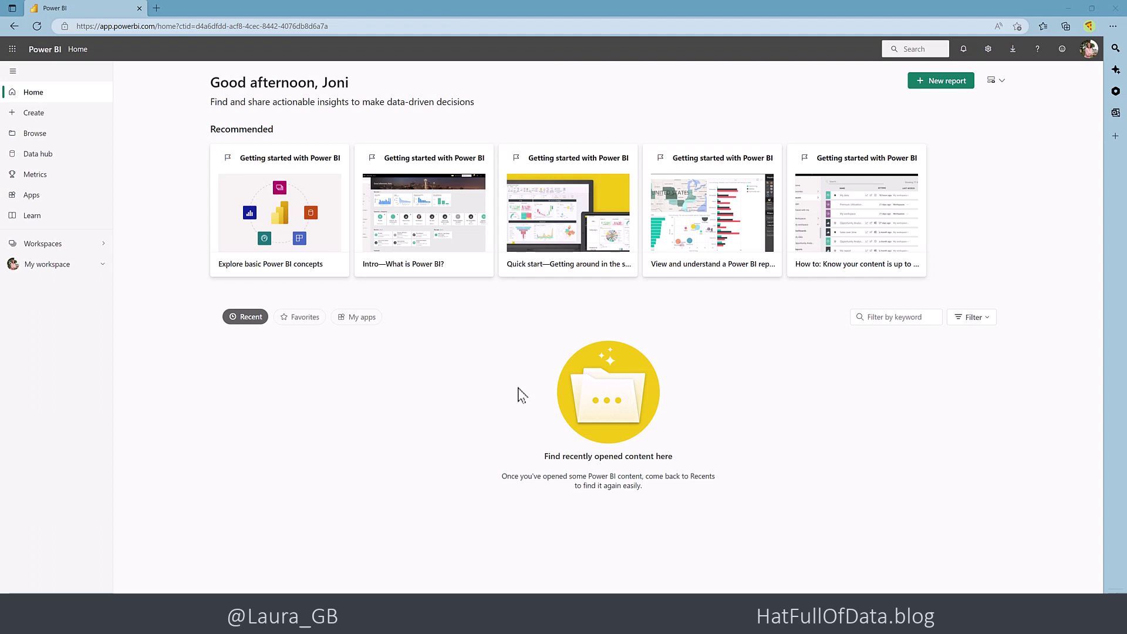
Step: From Apps, load the copied Company Reports app link and view its Sales Report
{"action": "left_click", "coordinate": [57, 195]}
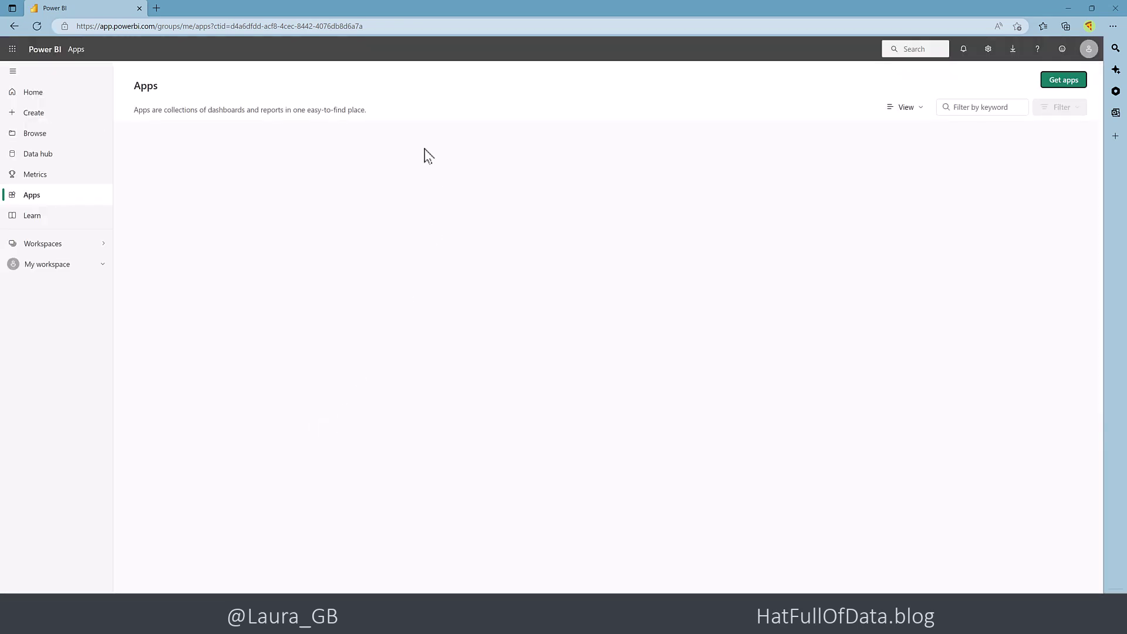
{"action": "left_click", "coordinate": [378, 26]}
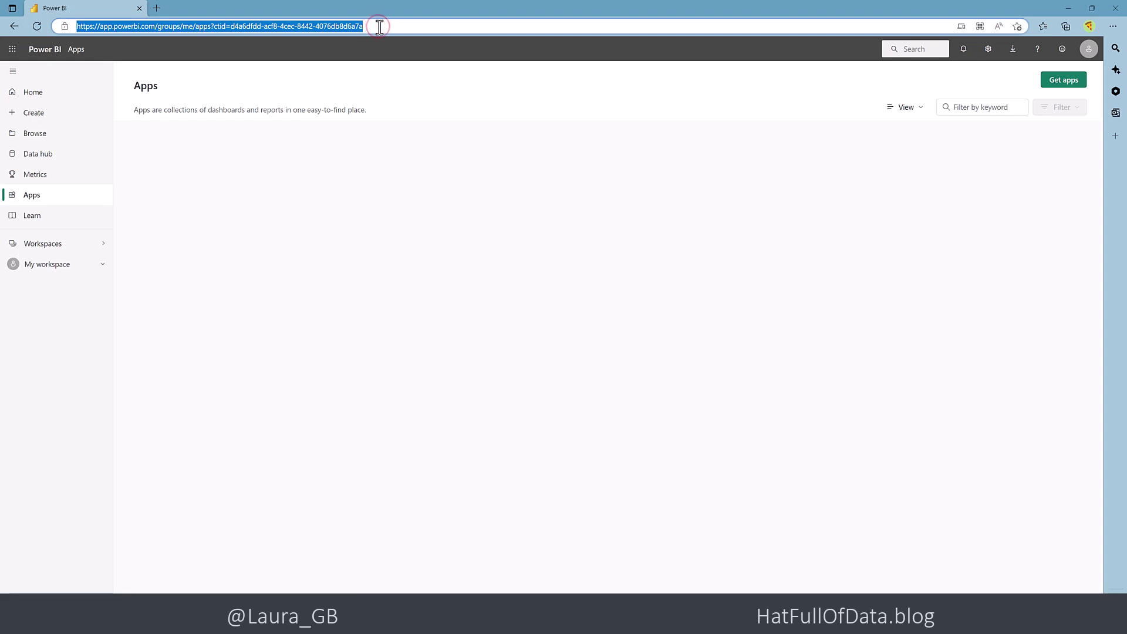
{"action": "key", "text": "ctrl+v"}
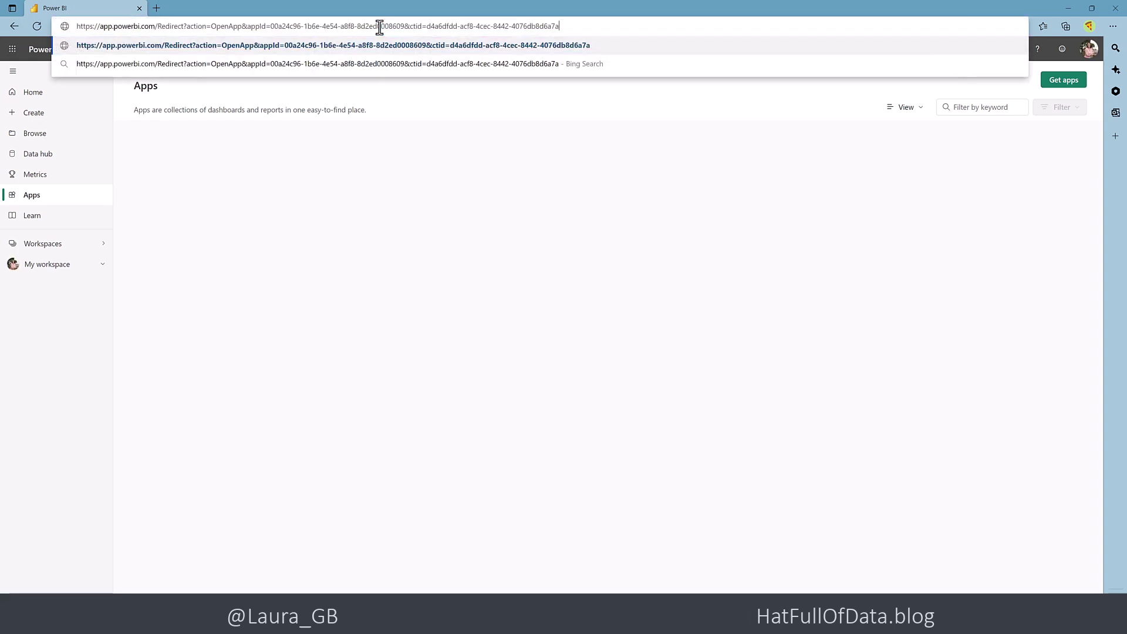
{"action": "key", "text": "Return"}
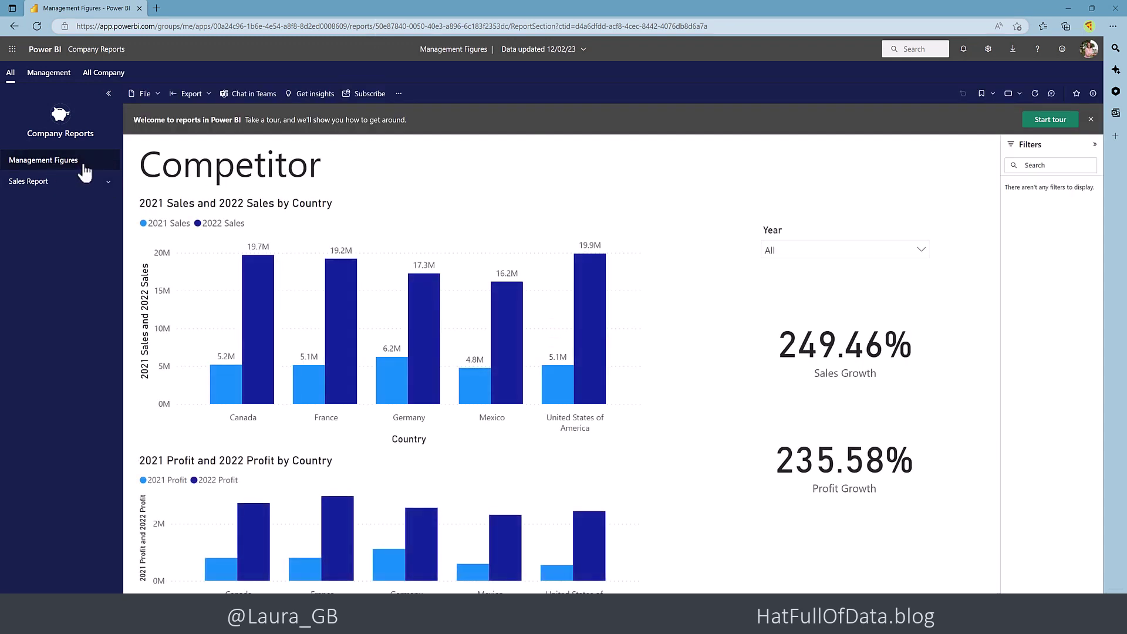
{"action": "left_click", "coordinate": [55, 182]}
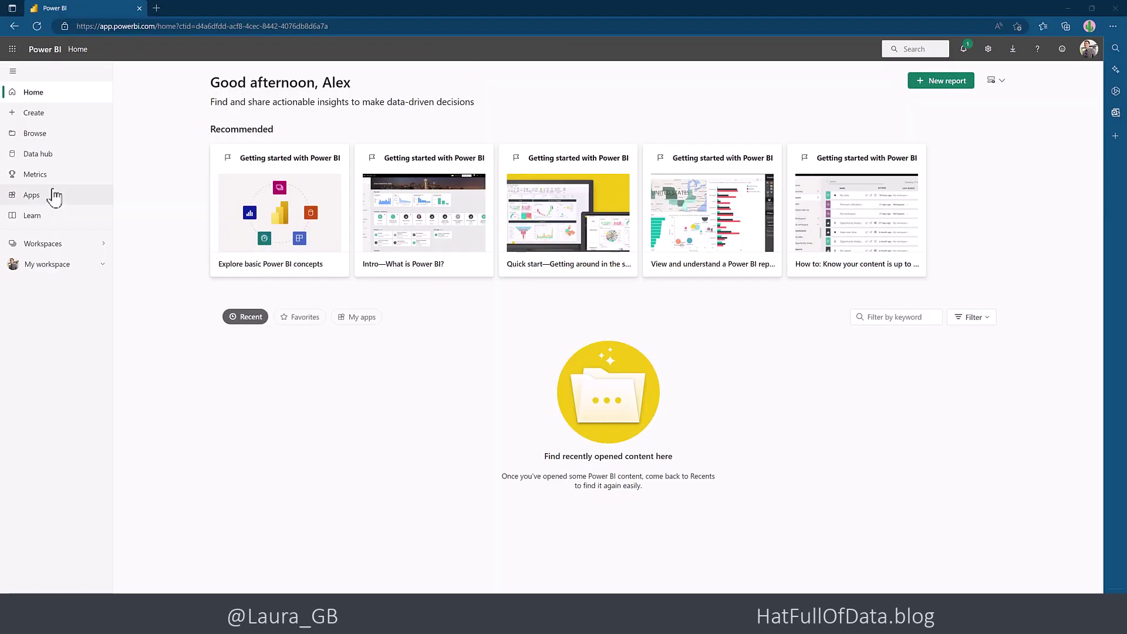
Step: Load the pasted Sales Report link and view its Product Turnover page showing 41% YOY Growth
{"action": "left_click", "coordinate": [340, 27]}
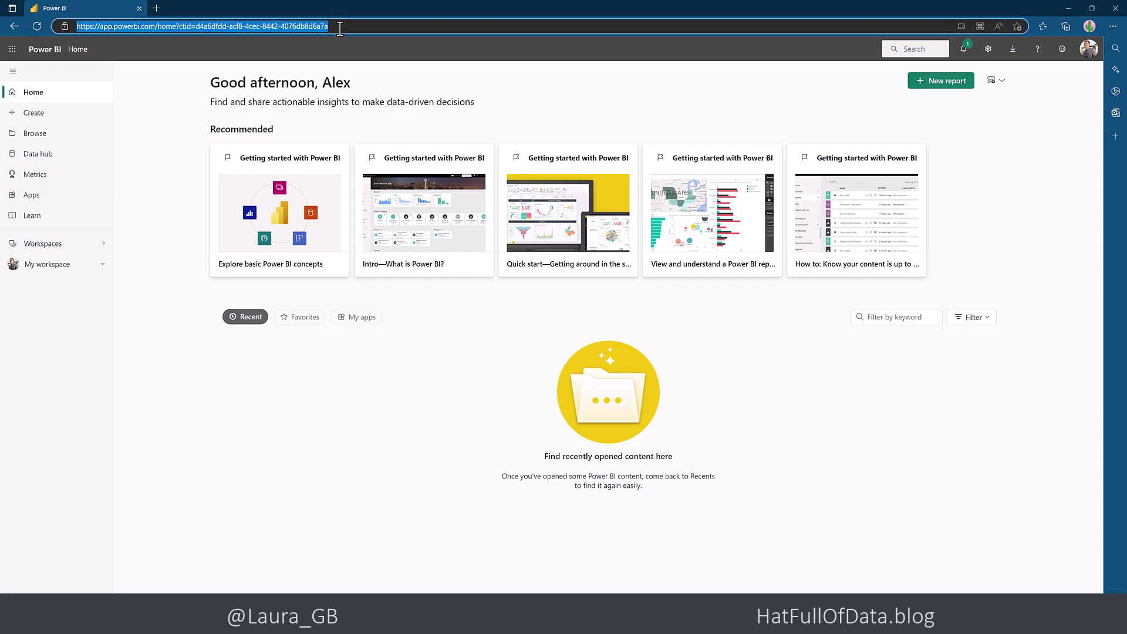
{"action": "key", "text": "ctrl+v"}
{"action": "key", "text": "Return"}
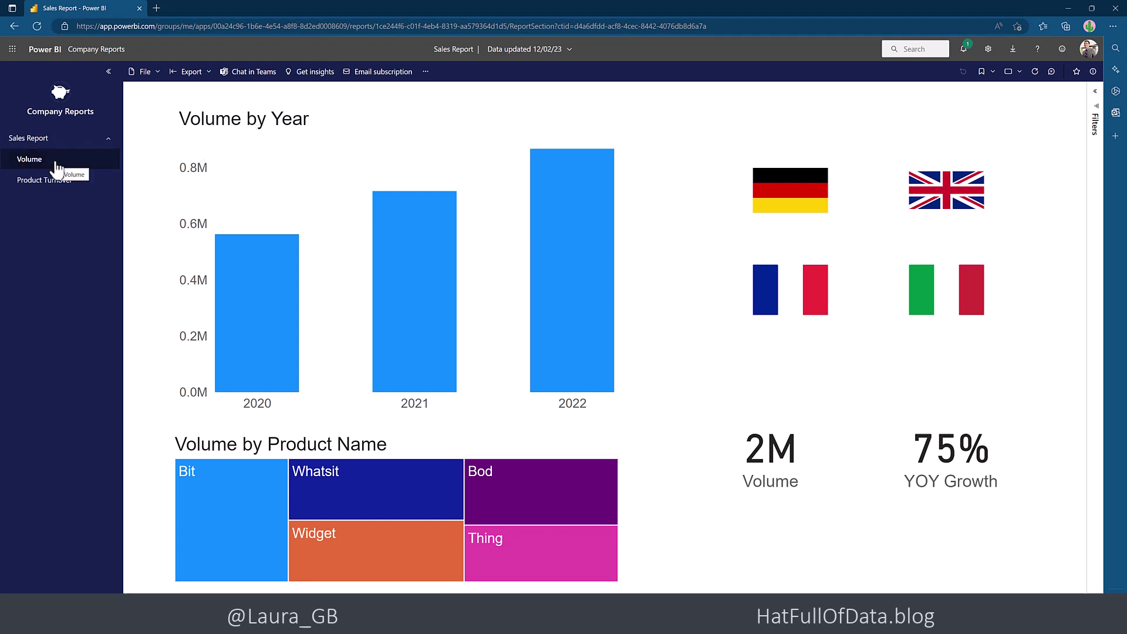
{"action": "left_click", "coordinate": [33, 180]}
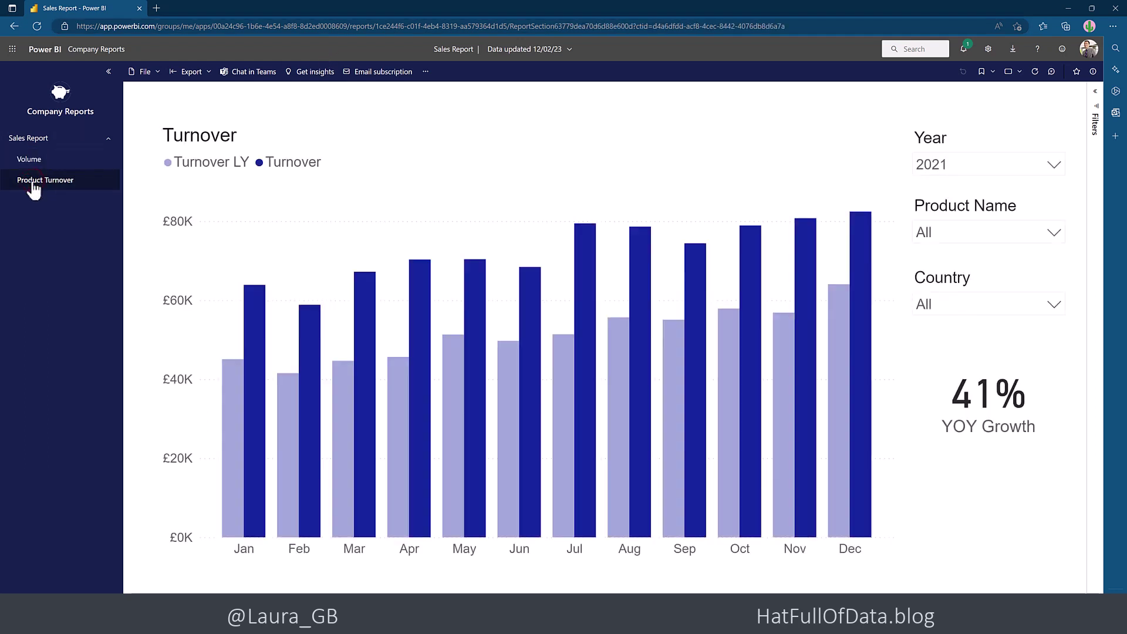